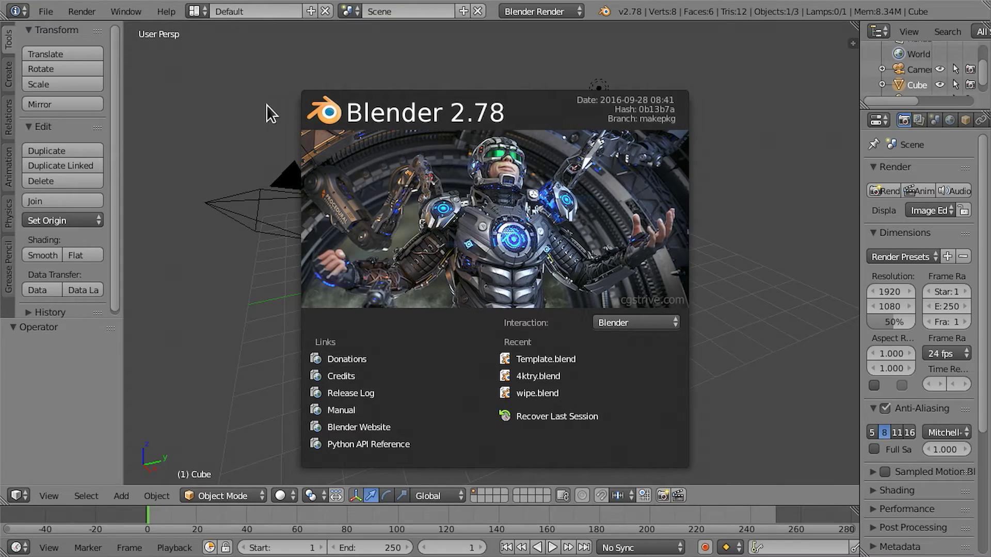
# Step: Dismiss the Blender splash screen and open the workspace layout list
pyautogui.click(273, 124)
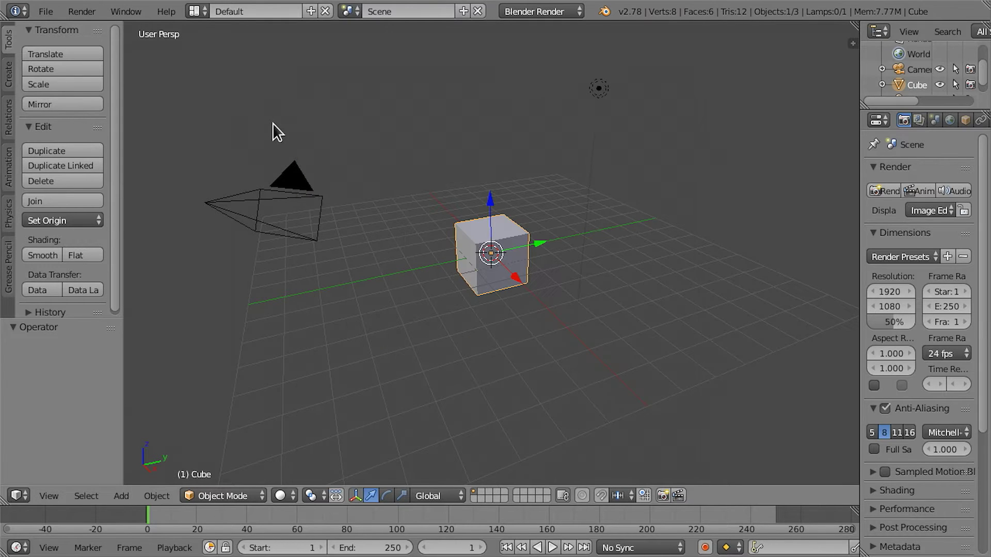
pyautogui.click(199, 10)
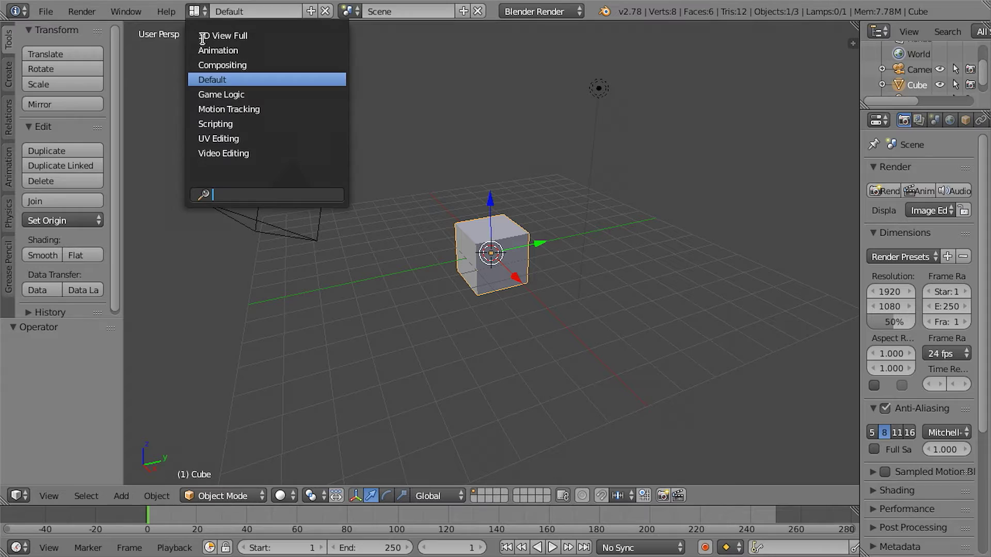
# Step: Switch to Video Editing and add doorexplosions.mp4 as a movie strip
pyautogui.click(258, 154)
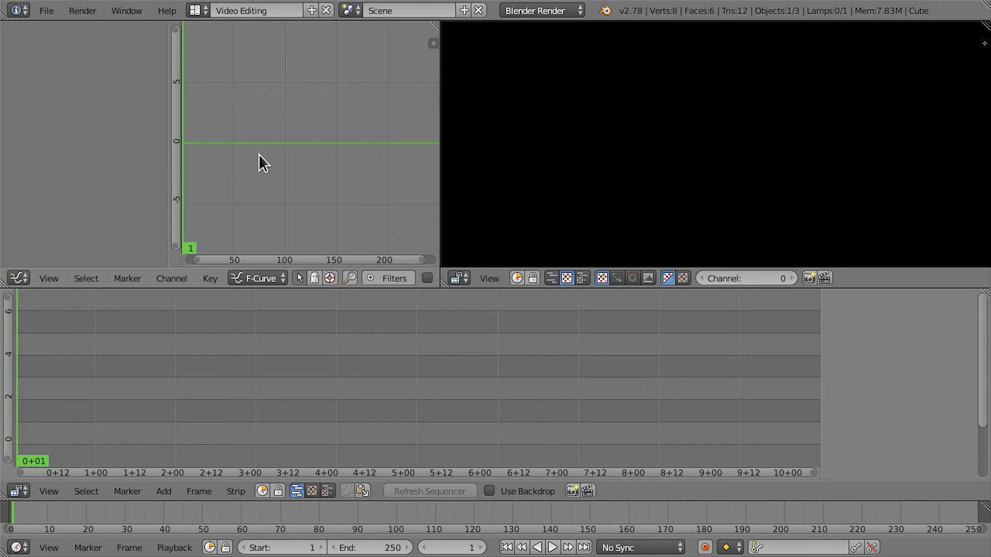
pyautogui.click(167, 491)
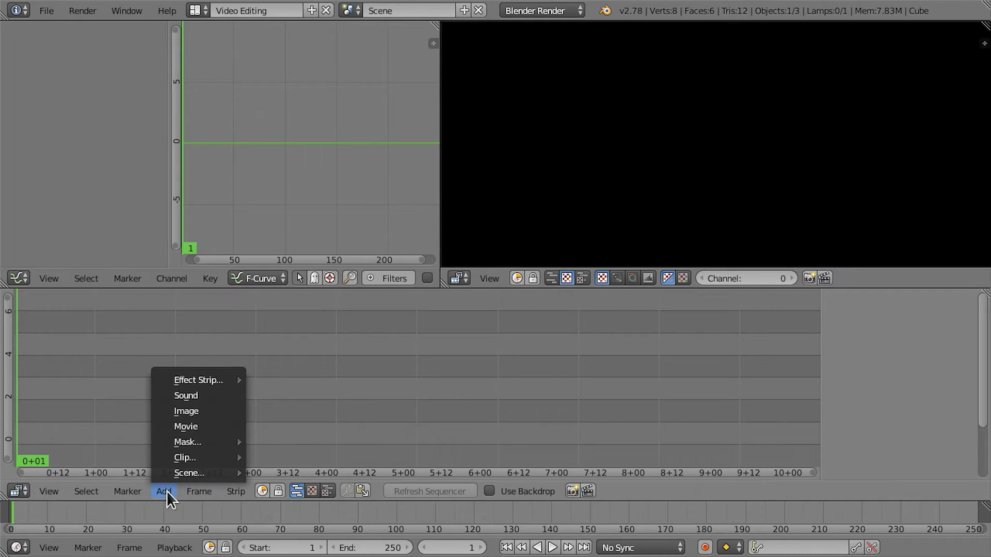
pyautogui.click(223, 428)
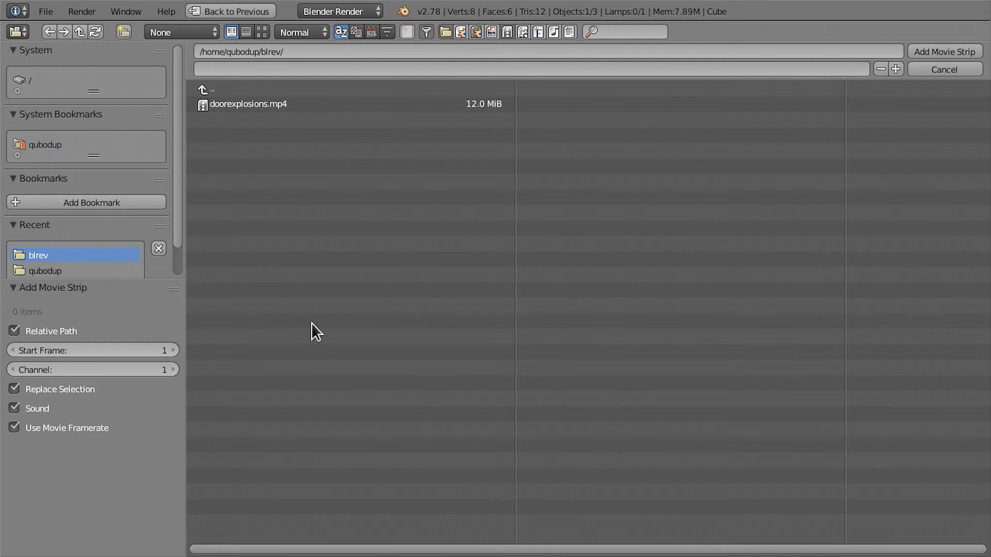
pyautogui.click(286, 102)
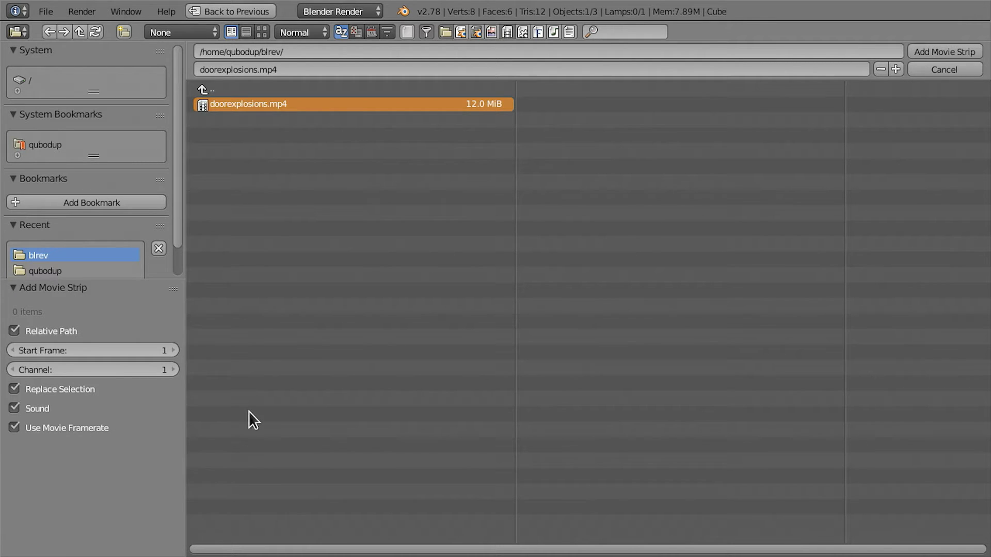
pyautogui.click(925, 52)
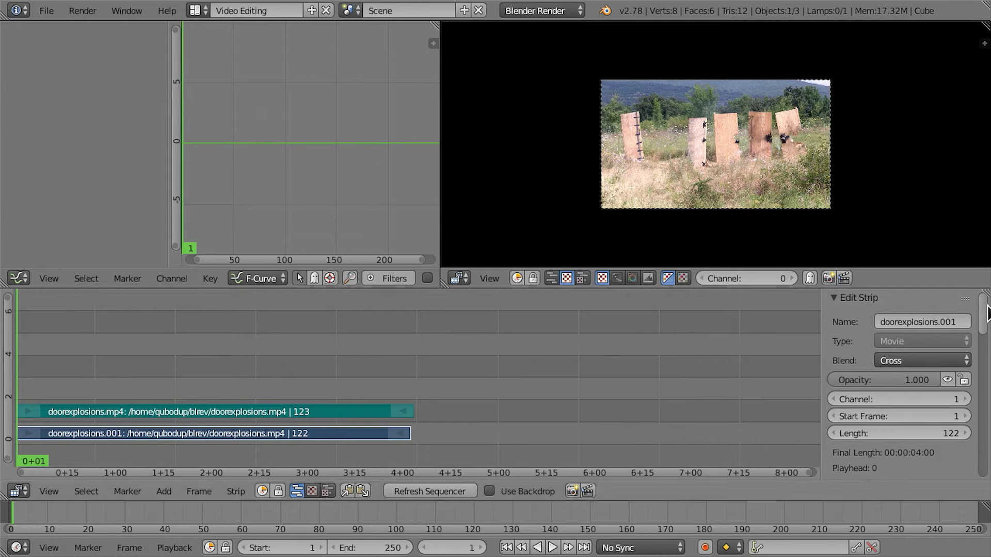
pyautogui.moveTo(981, 316); pyautogui.dragTo(982, 408)
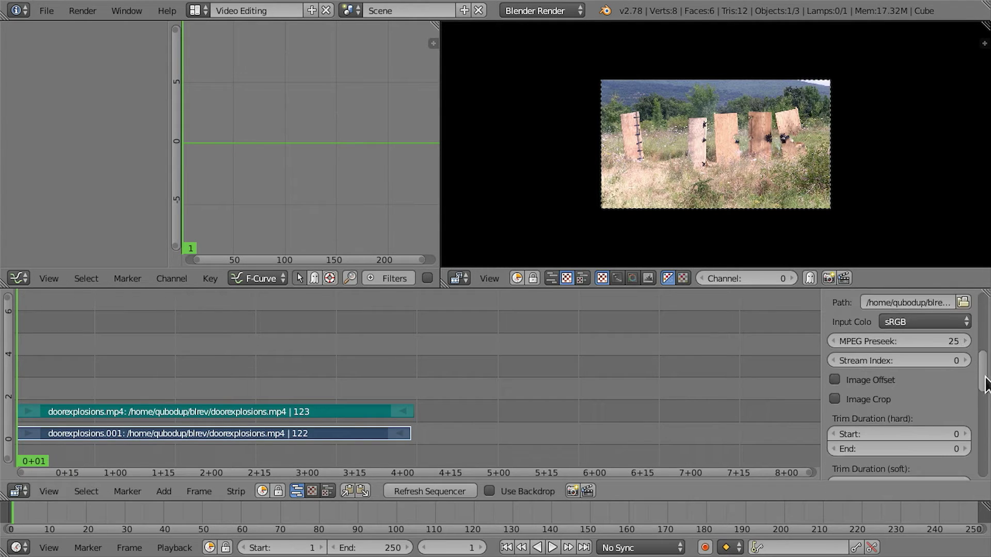
pyautogui.scroll(-3, 982, 407)
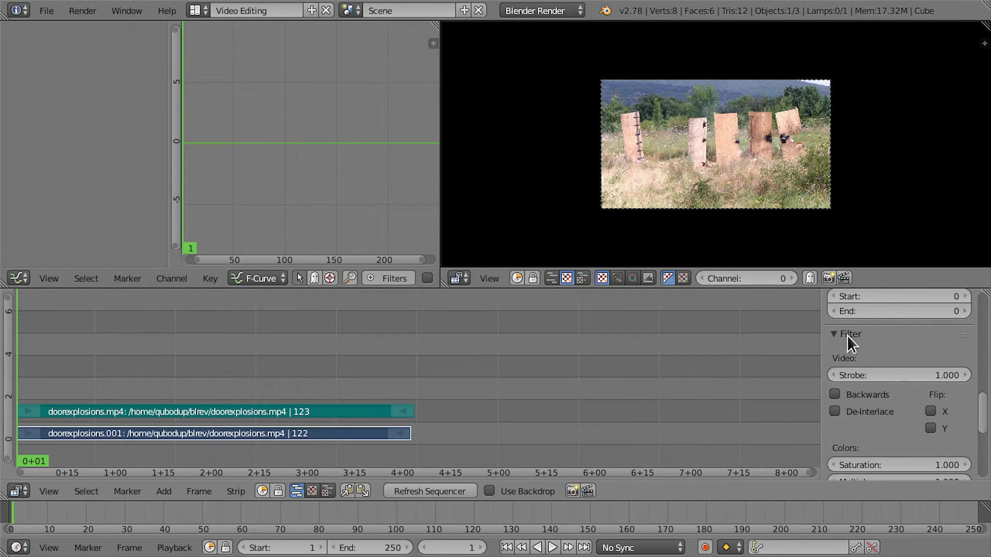
# Step: Tick Backwards in the doorexplosions movie strip's Filter panel
pyautogui.click(870, 395)
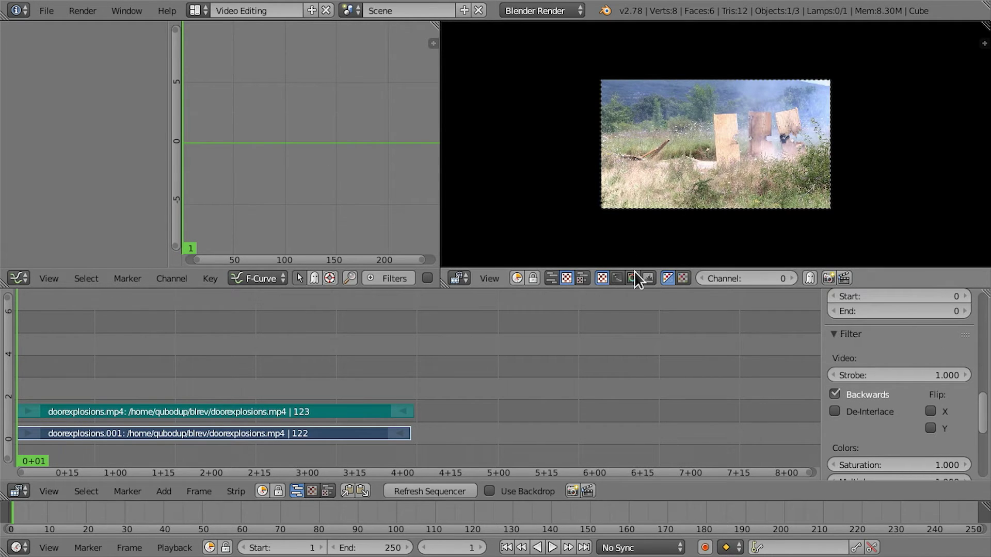
pyautogui.moveTo(984, 419); pyautogui.dragTo(984, 319)
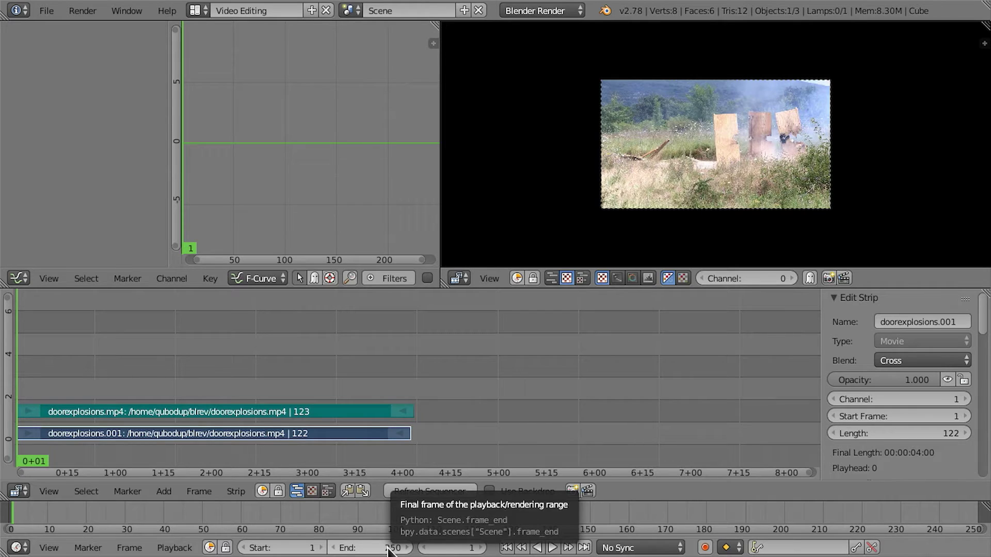
# Step: Set the scene's End frame to 122
pyautogui.click(409, 548)
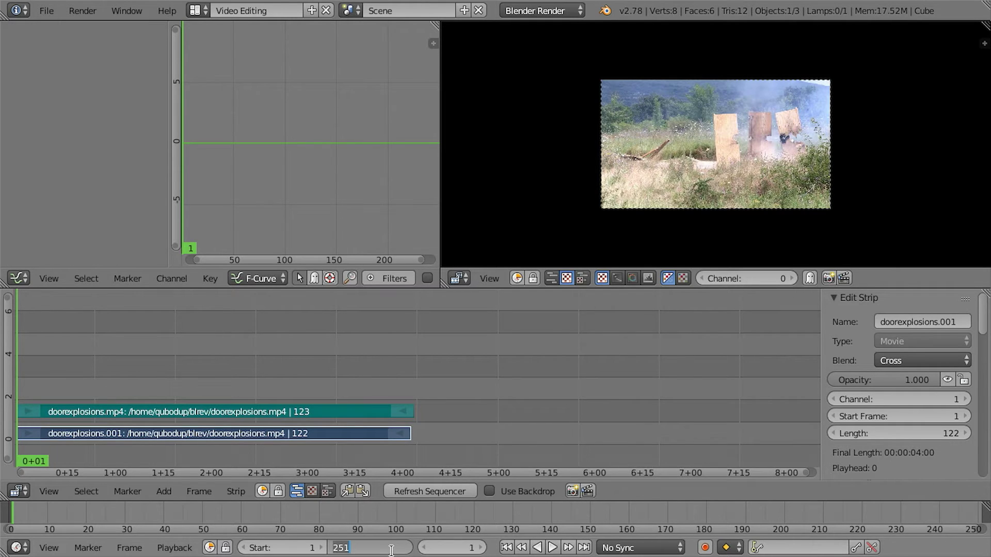
pyautogui.write('122')
pyautogui.press('Return')
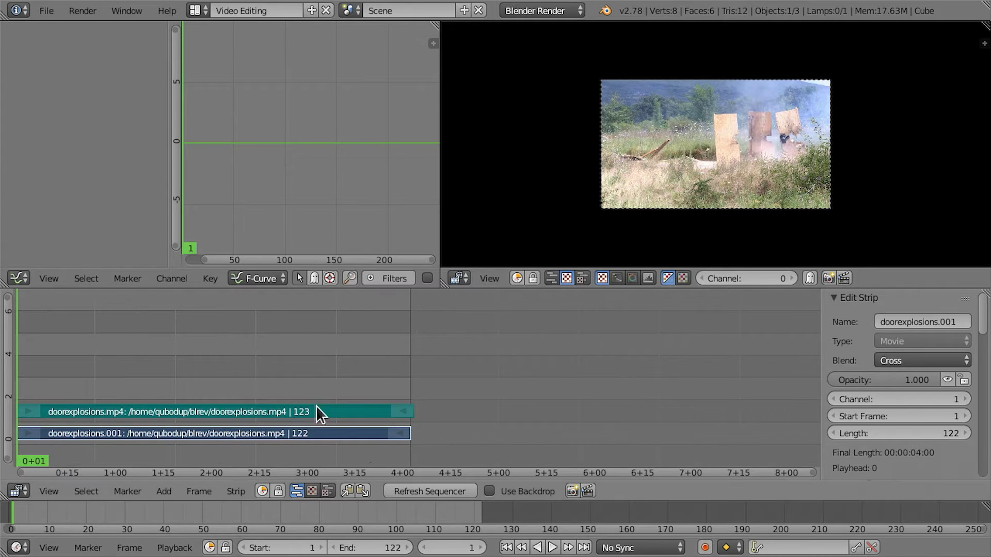
# Step: Turn the Graph Editor into Properties and set resolution to 1280×720 at 100%
pyautogui.click(18, 277)
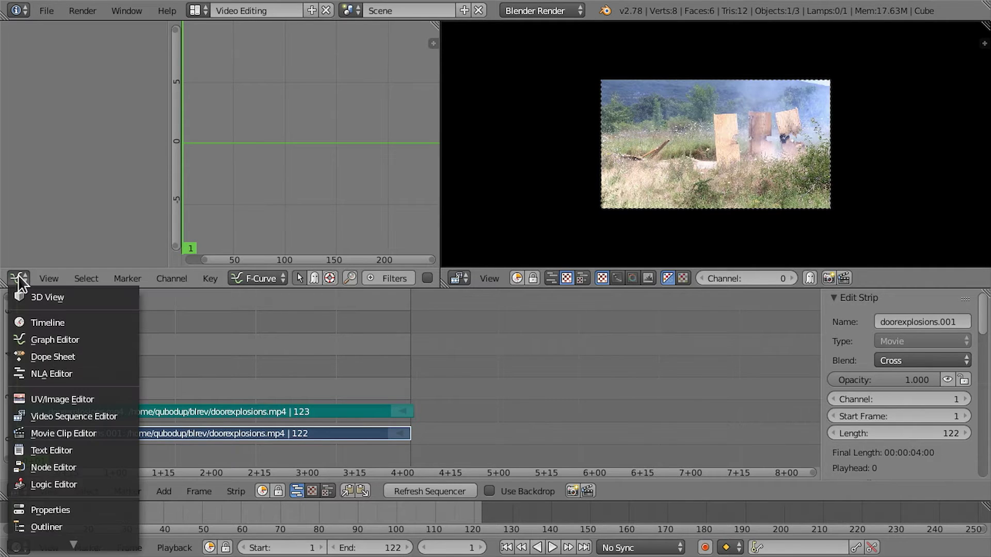
pyautogui.click(61, 510)
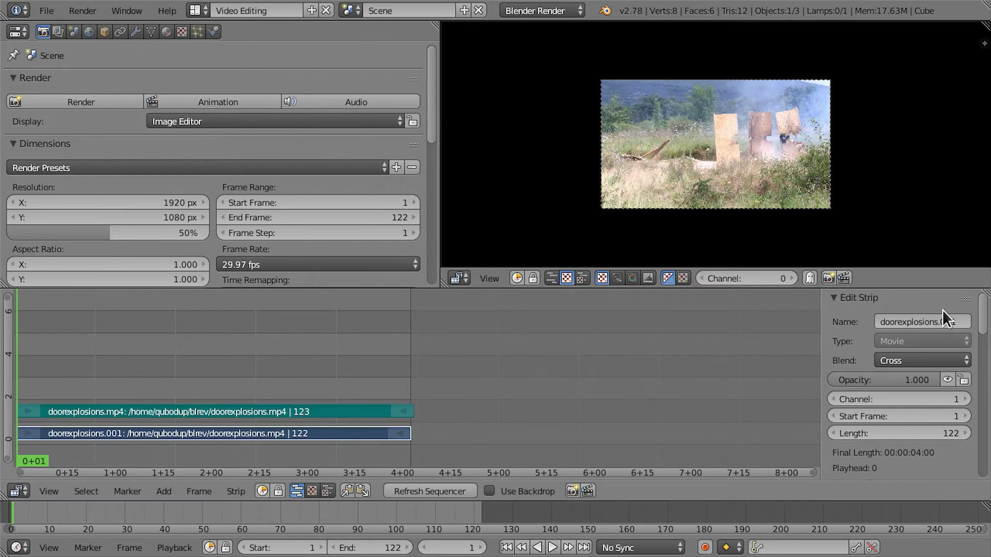
pyautogui.scroll(-2, 986, 319)
pyautogui.scroll(-2, 985, 328)
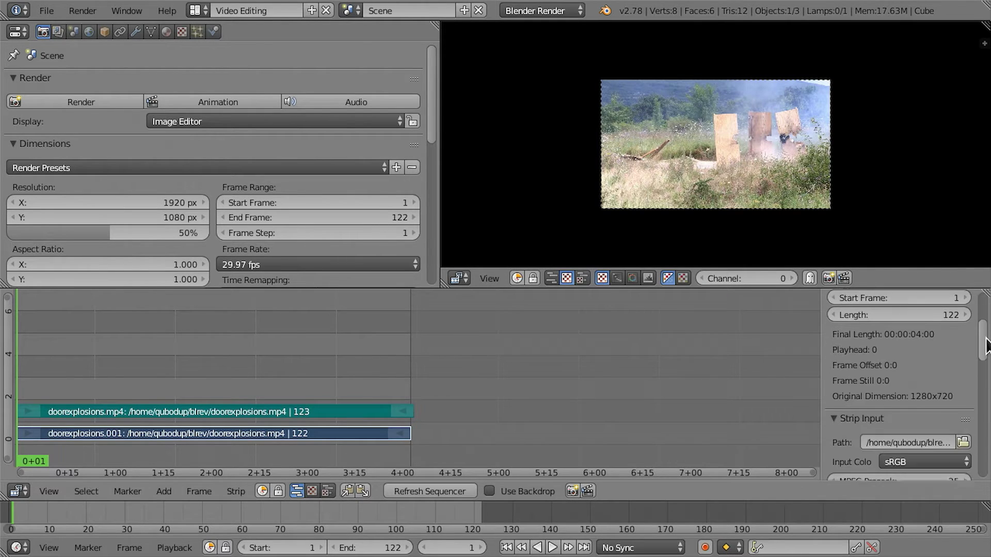
pyautogui.scroll(-1, 886, 362)
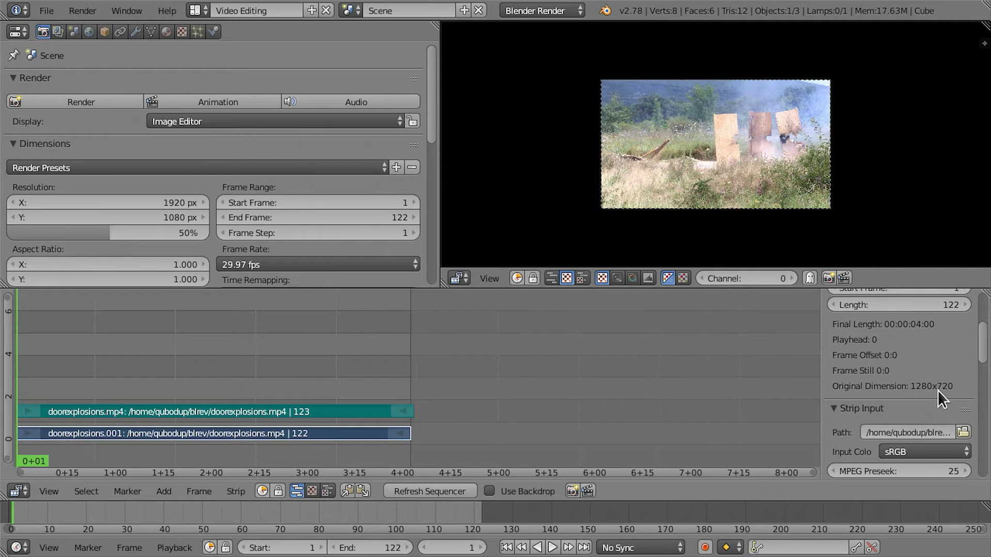
pyautogui.click(151, 202)
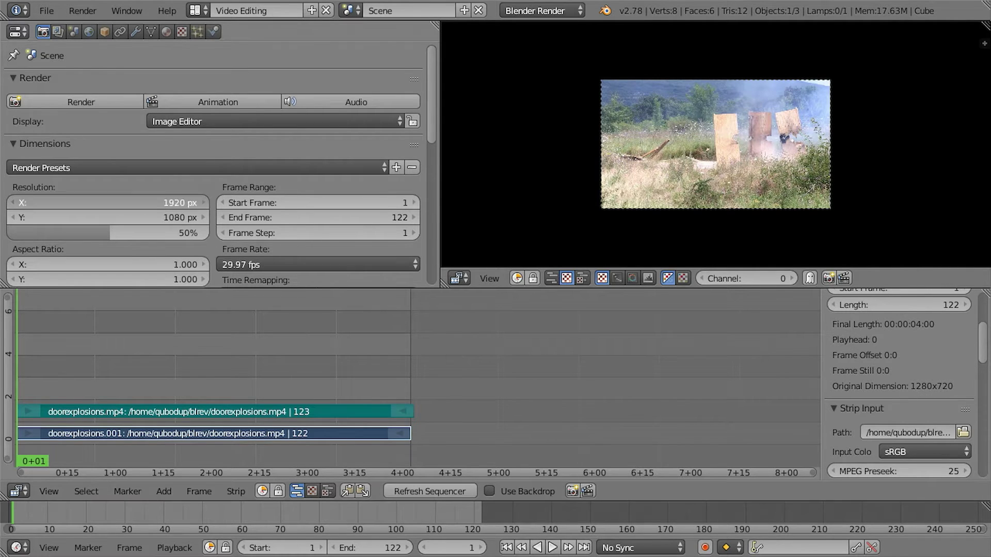
pyautogui.write('12')
pyautogui.write('80')
pyautogui.press('Tab')
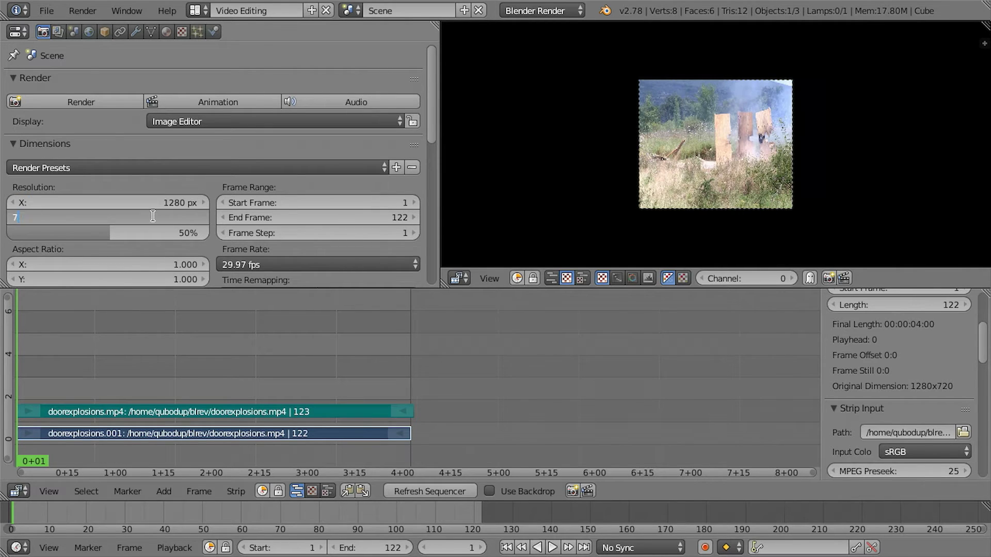
pyautogui.write('720')
pyautogui.press('Tab')
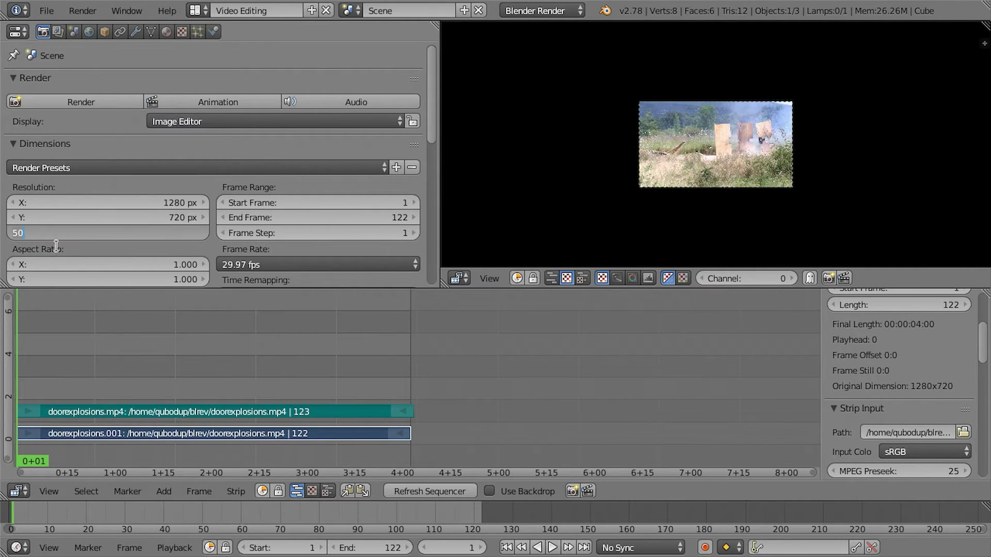
pyautogui.write('1')
pyautogui.write('00')
pyautogui.press('Return')
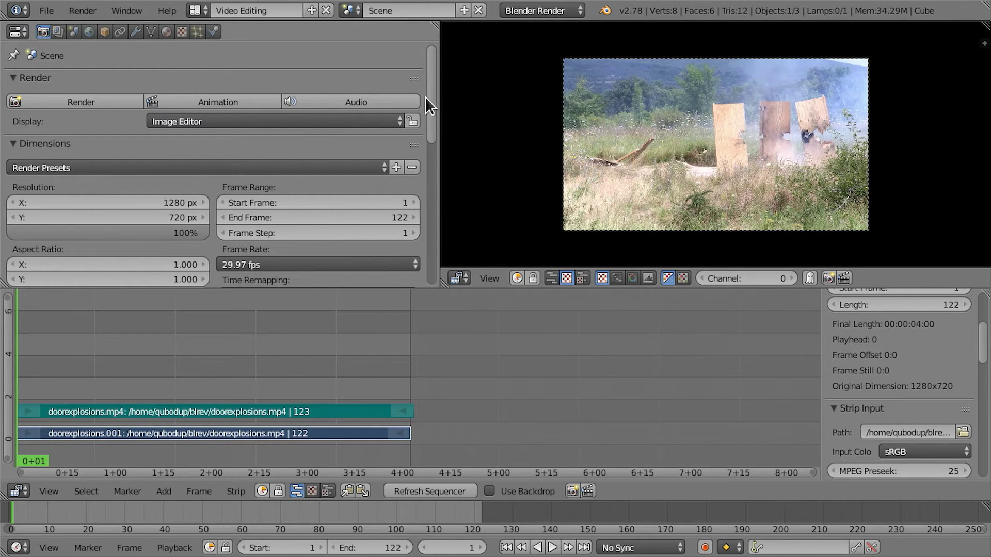
pyautogui.moveTo(432, 94); pyautogui.dragTo(414, 255)
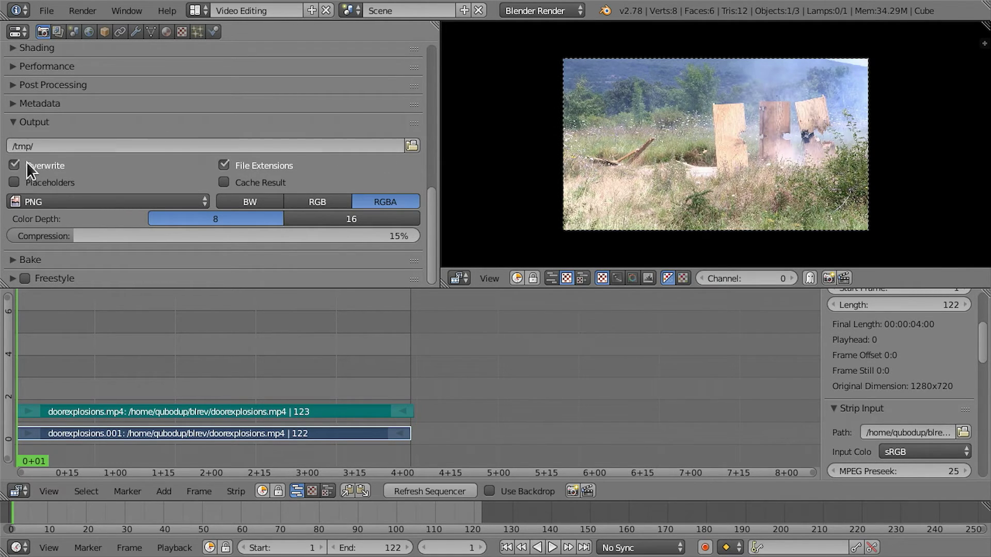
# Step: Set File Format to H.264 and the Encoding container to MPEG-4
pyautogui.click(66, 197)
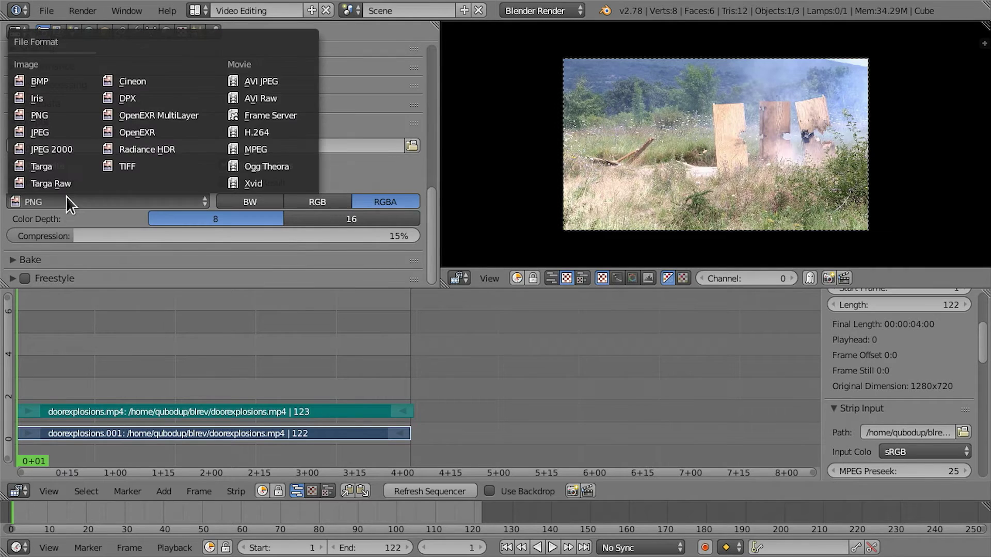
pyautogui.click(278, 132)
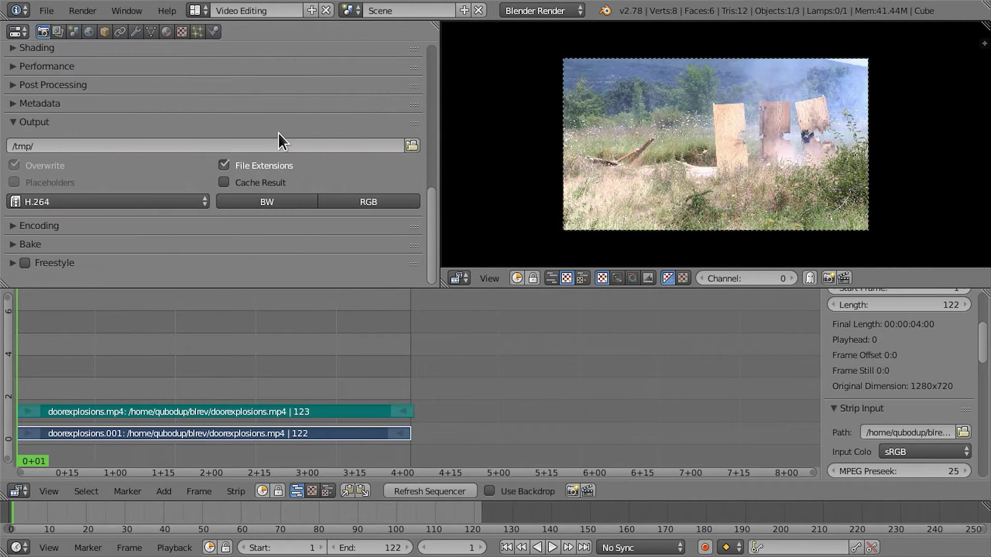
pyautogui.click(46, 223)
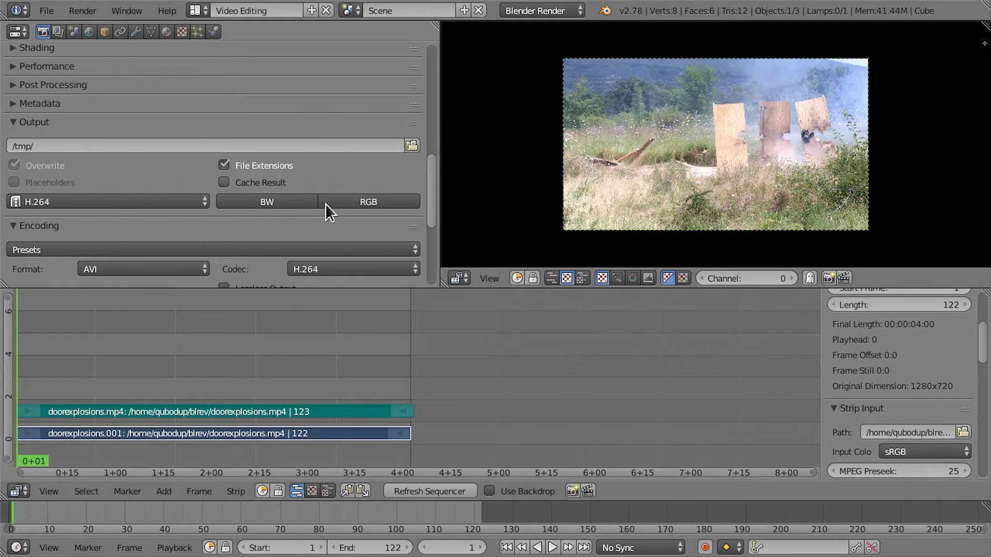
pyautogui.click(146, 269)
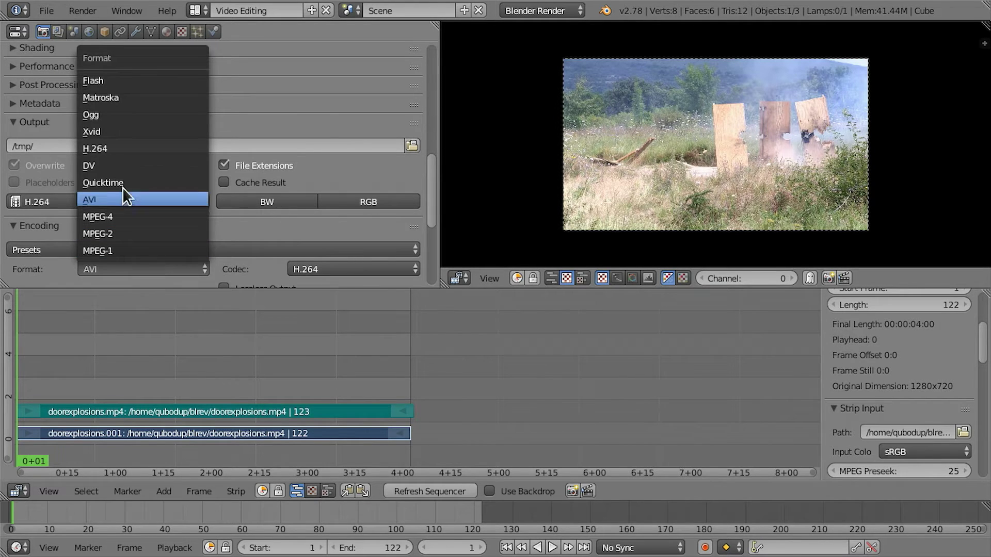
pyautogui.click(131, 216)
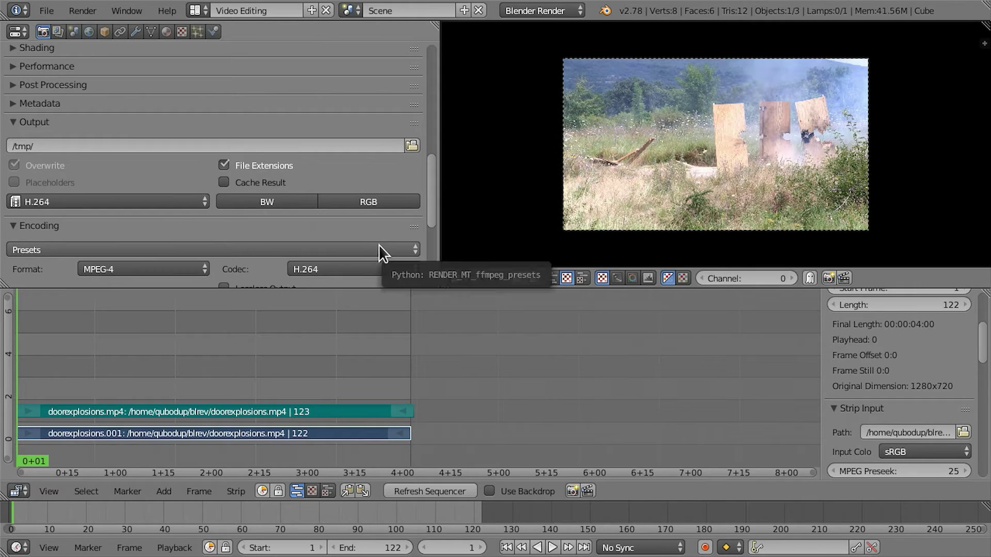
# Step: Browse to the blrev folder for the render output and edit the file name
pyautogui.click(81, 146)
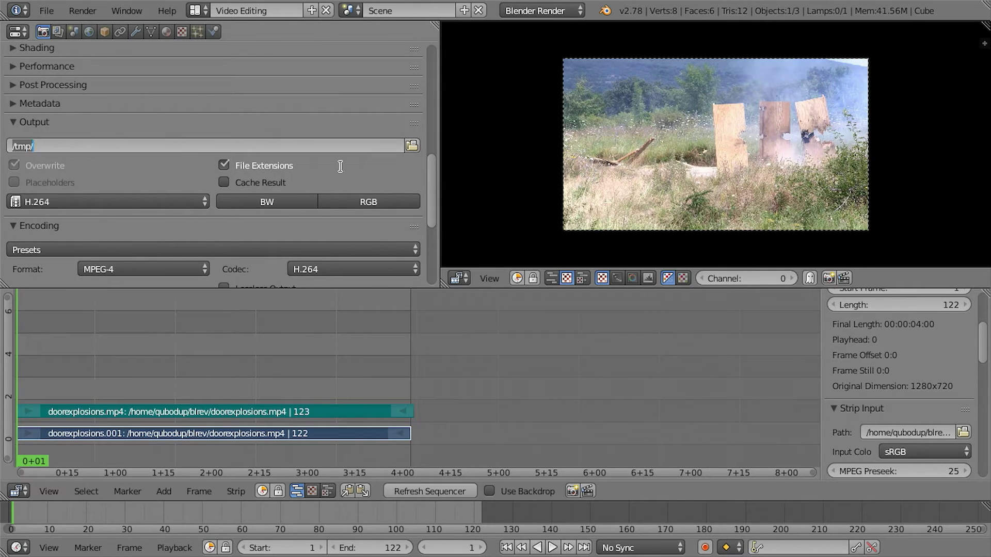
pyautogui.click(409, 146)
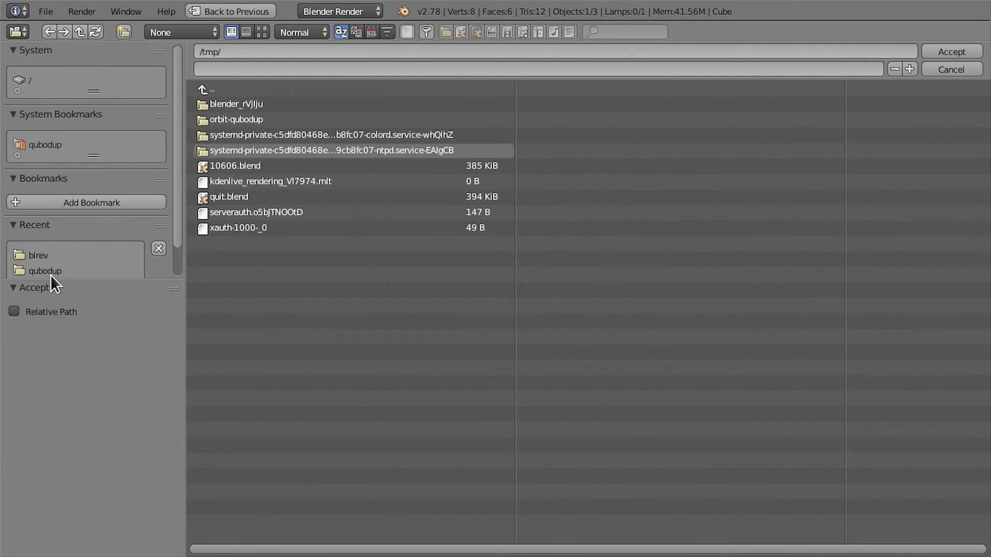
pyautogui.click(46, 259)
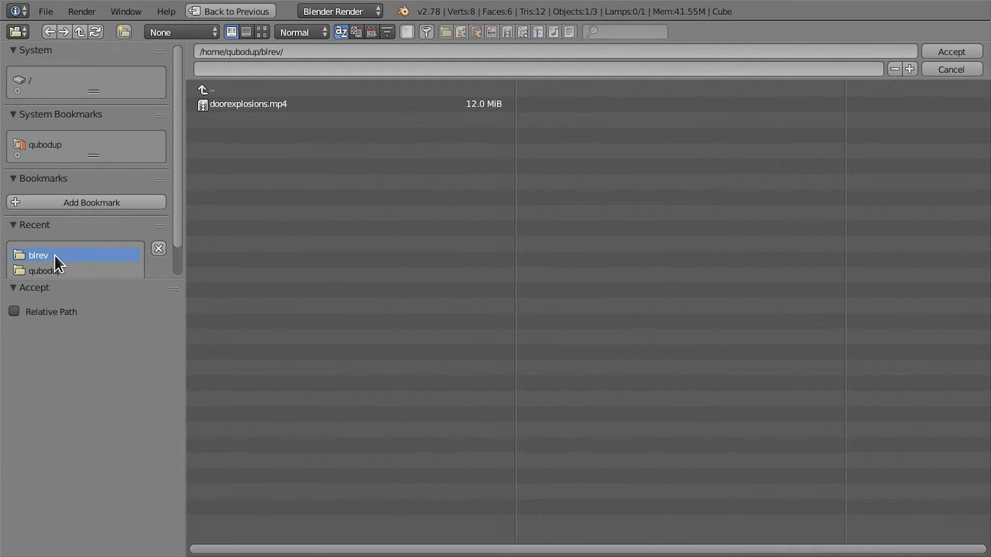
pyautogui.click(322, 70)
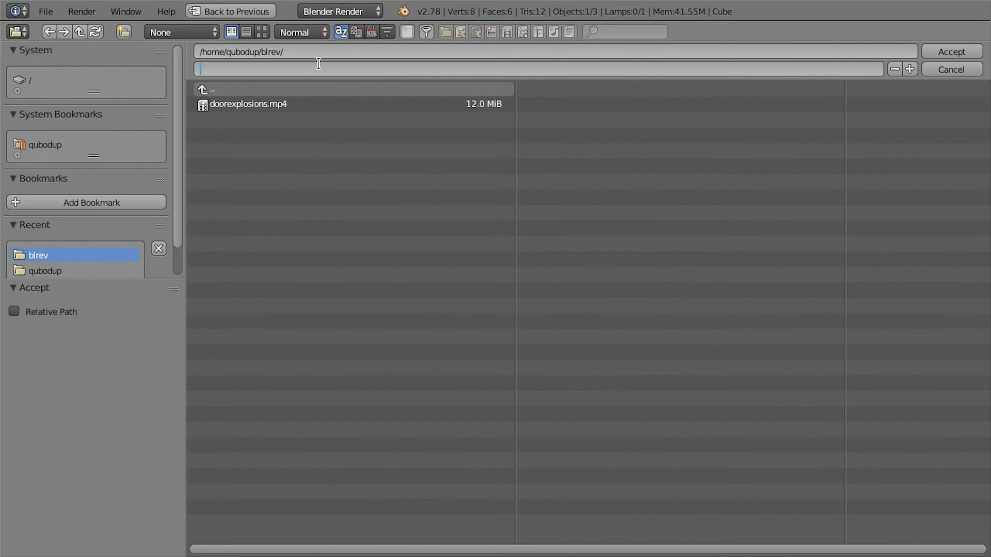
pyautogui.write('reverse')
# Step: Accept the output path /home/qubodup/blrev/reverse
pyautogui.press('Return')
pyautogui.click(939, 53)
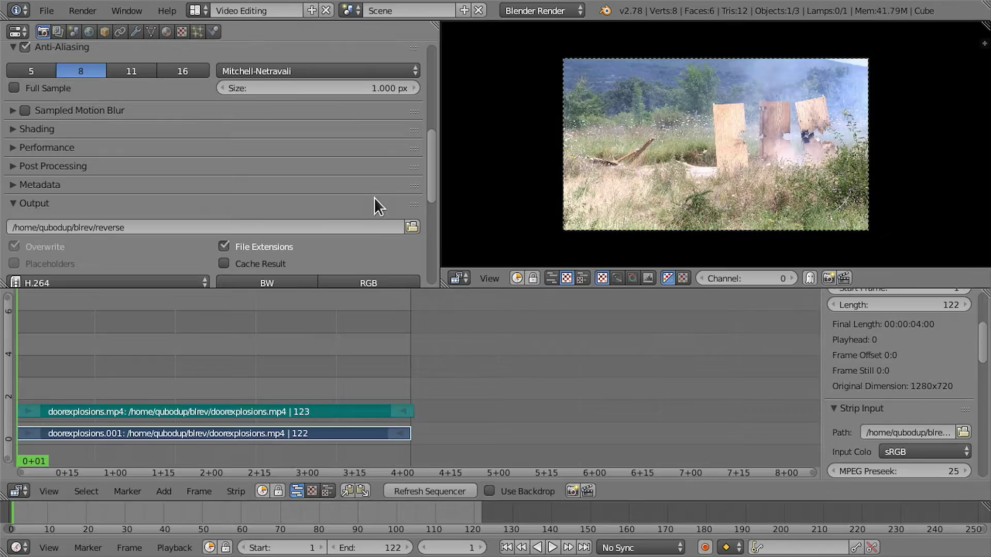
pyautogui.moveTo(434, 171); pyautogui.dragTo(442, 97)
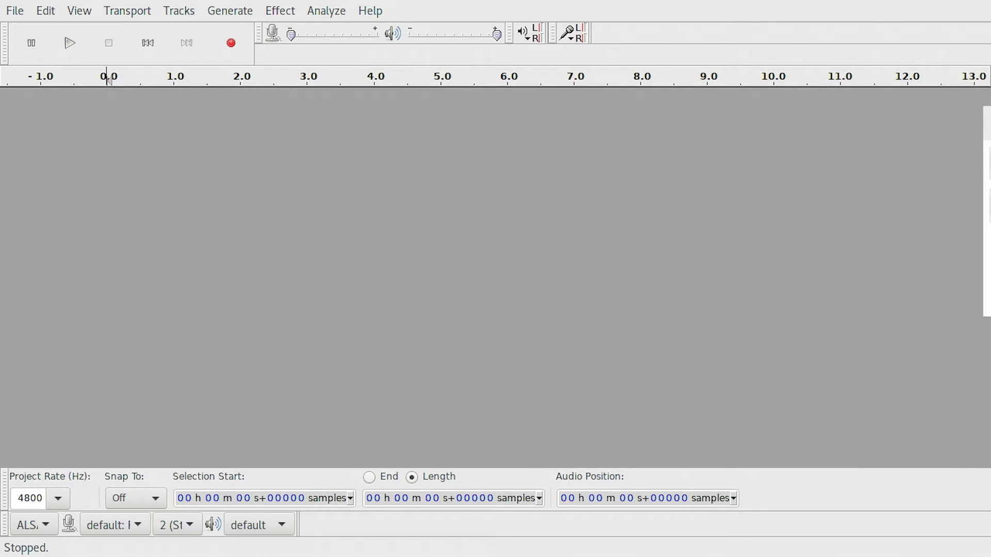
# Step: Check Audacity's version under Help > About Audacity, then close it
pyautogui.click(380, 15)
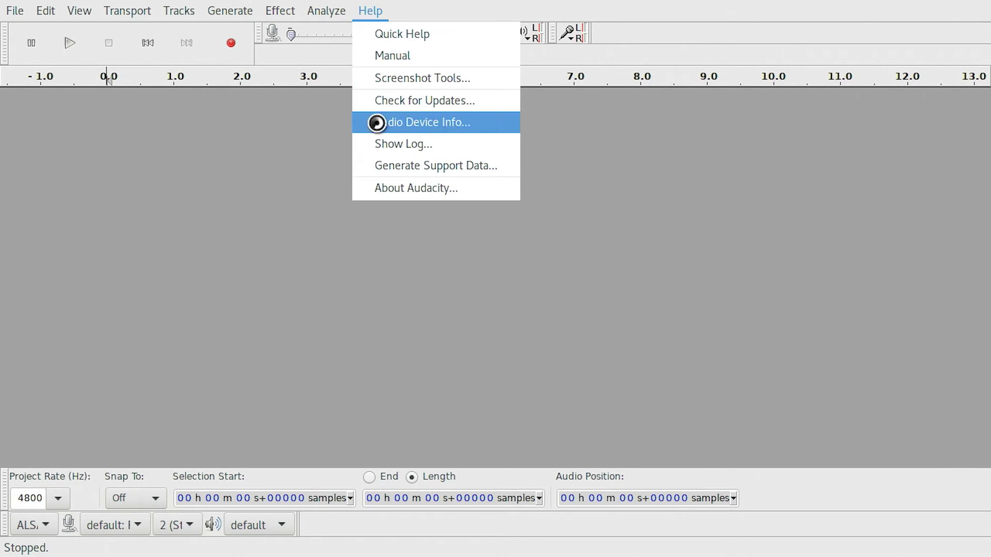
pyautogui.click(405, 187)
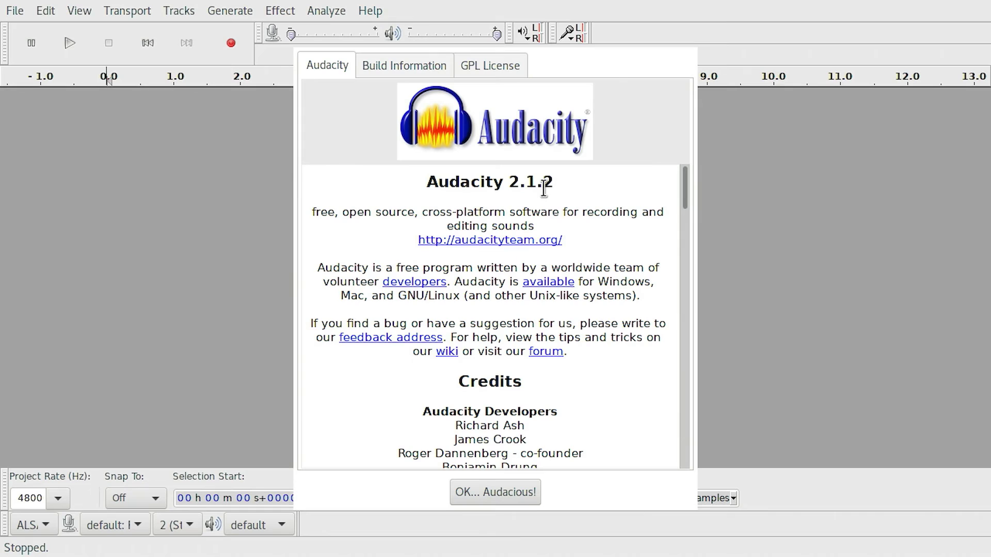
pyautogui.click(487, 500)
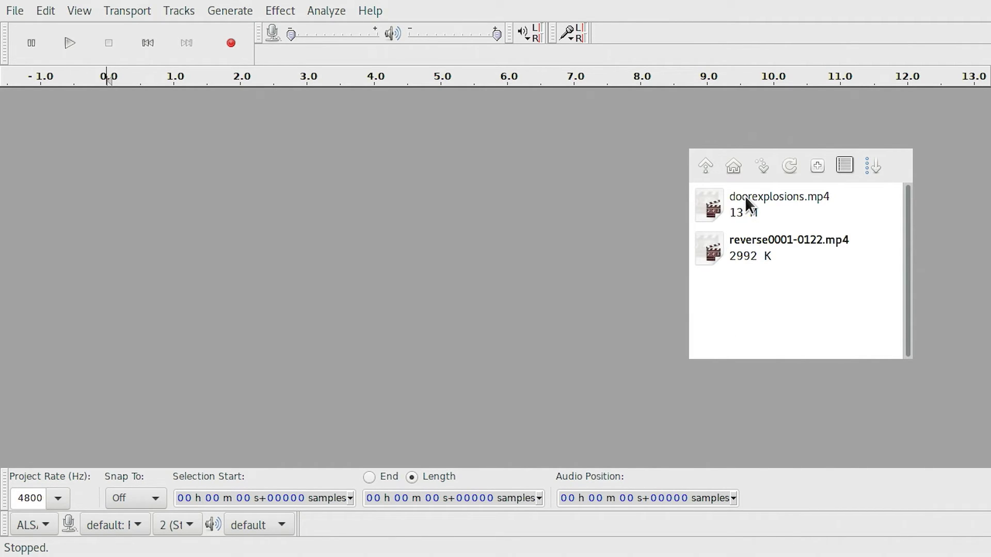
# Step: Import doorexplosions.mp4 audio, apply Effect > Reverse, and play it back
pyautogui.moveTo(748, 203); pyautogui.dragTo(449, 264)
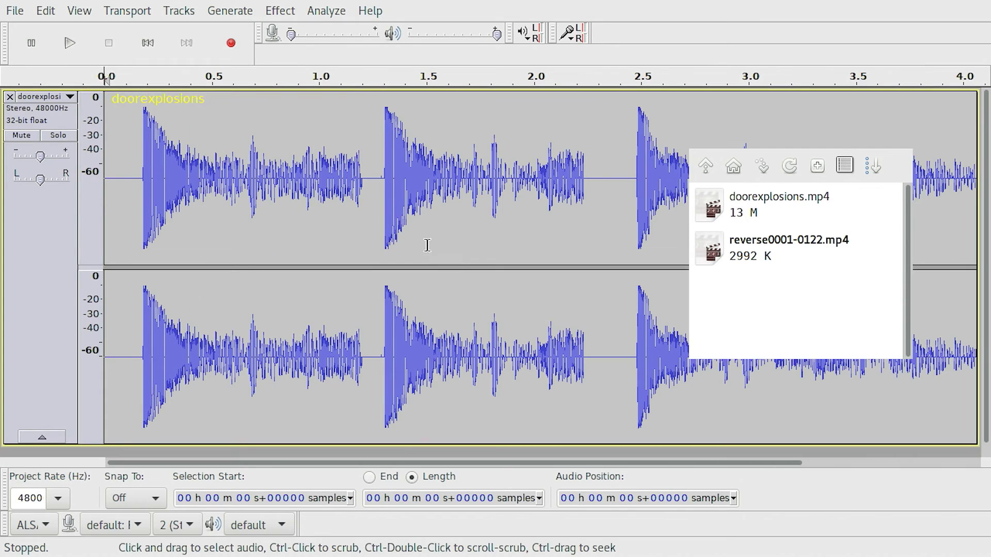
pyautogui.click(362, 189)
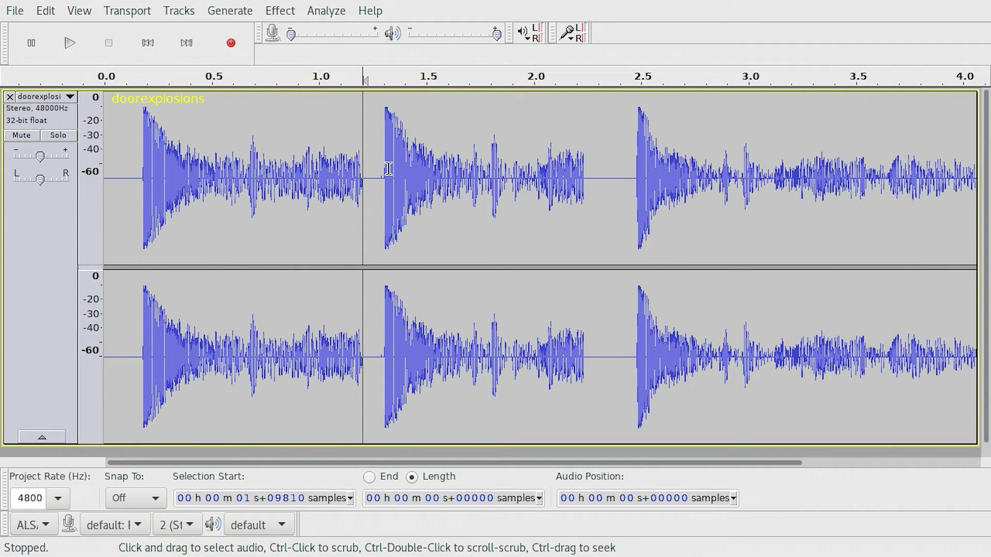
pyautogui.click(278, 12)
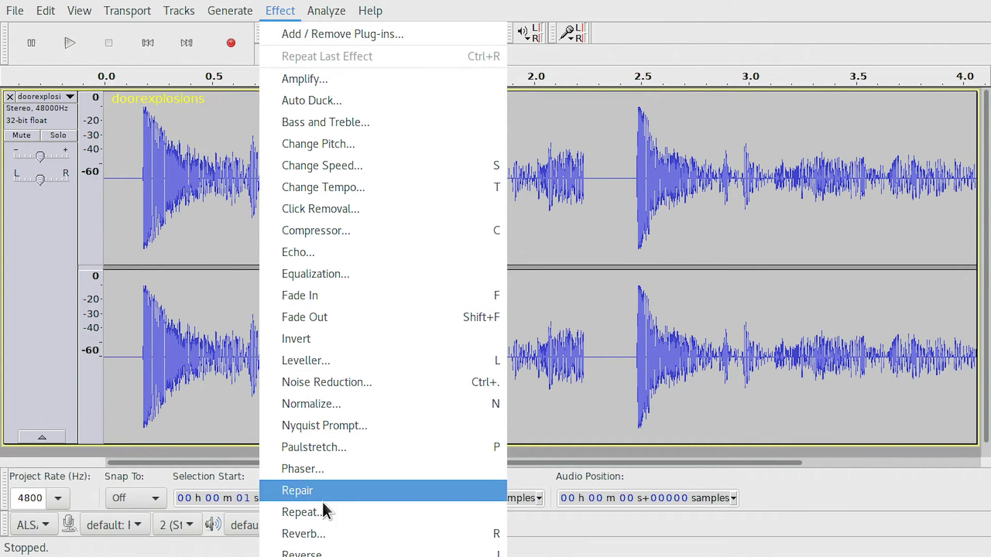
pyautogui.click(399, 554)
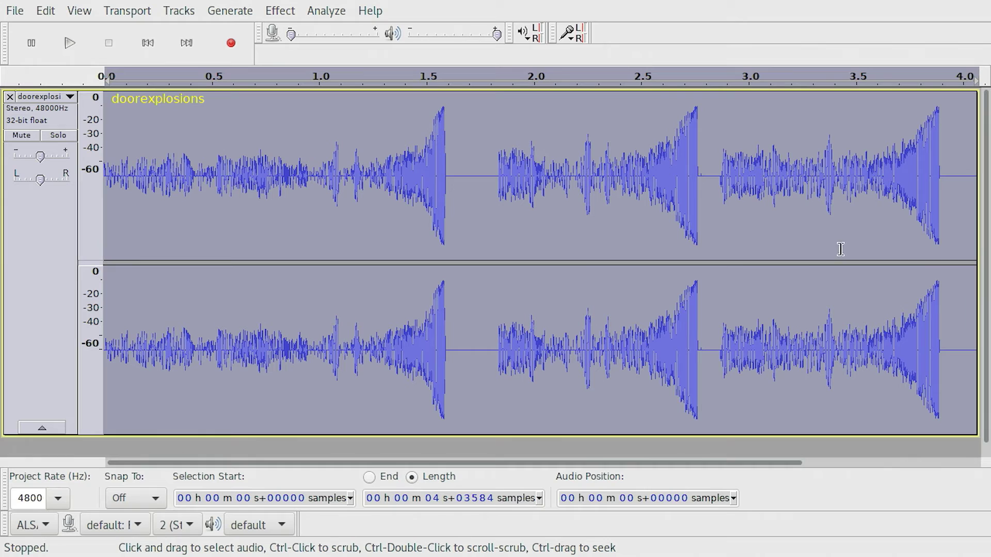
pyautogui.press('space')
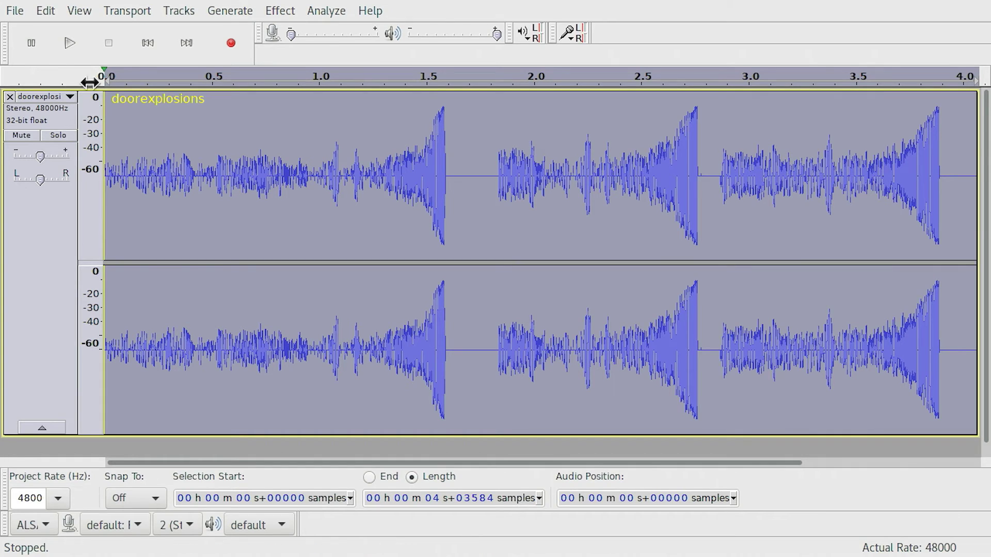
# Step: Export the Audacity audio as WAV named reverseaudio, accepting the channel mixing
pyautogui.click(16, 11)
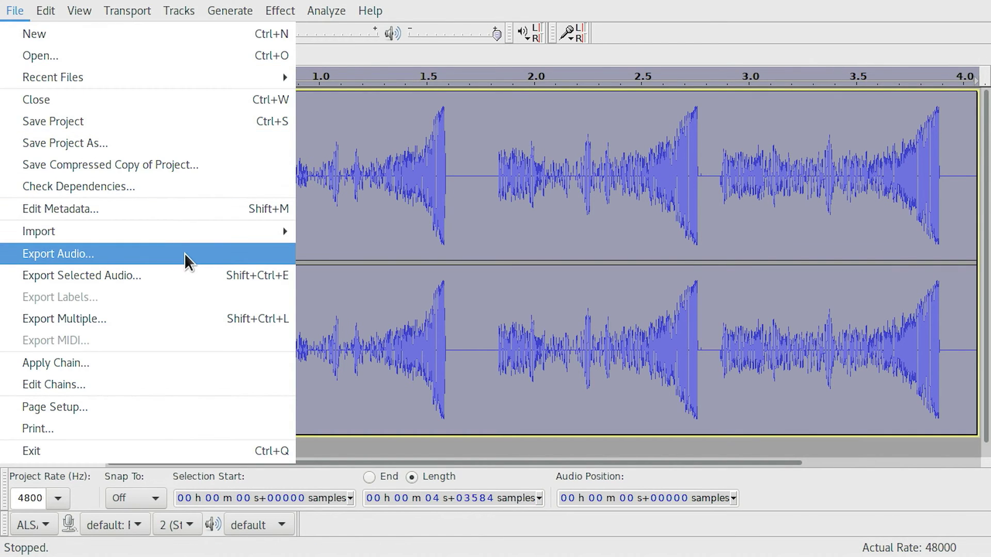
pyautogui.click(185, 253)
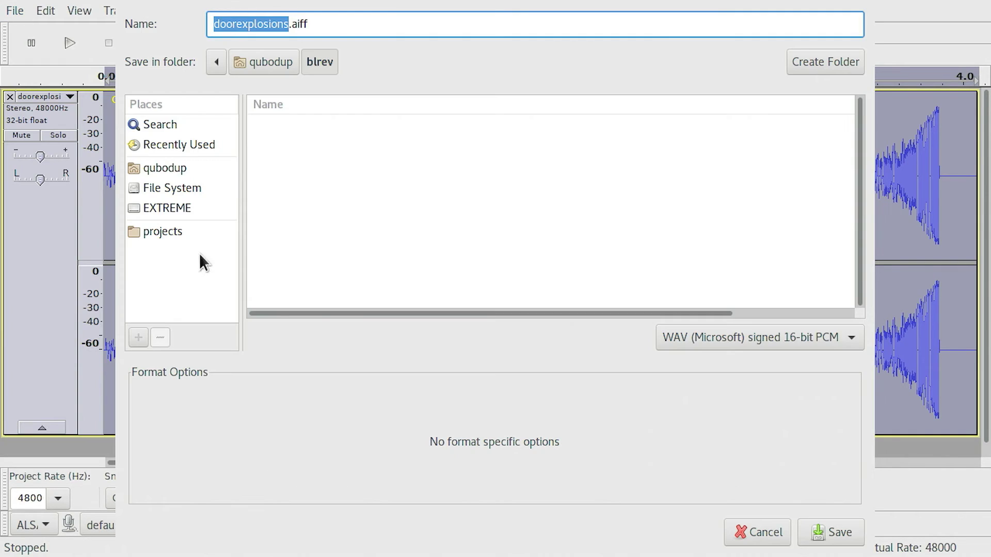
pyautogui.tripleClick(311, 25)
pyautogui.write('reverse')
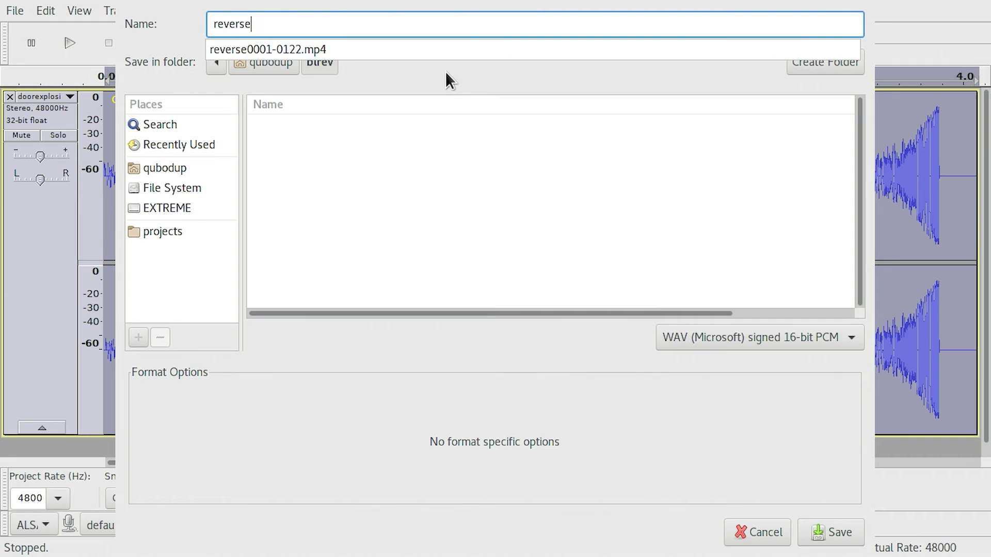
pyautogui.write('audio')
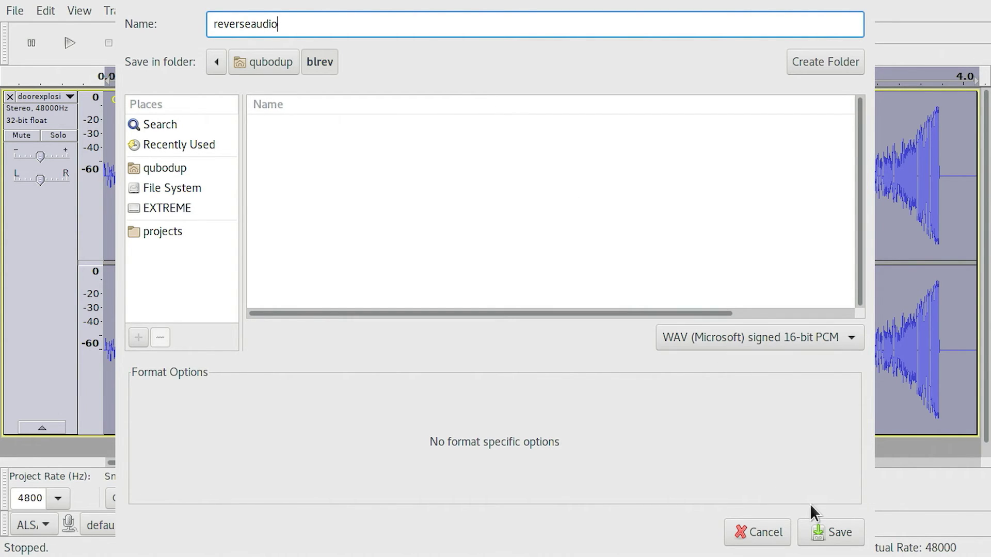
pyautogui.click(824, 533)
pyautogui.click(697, 443)
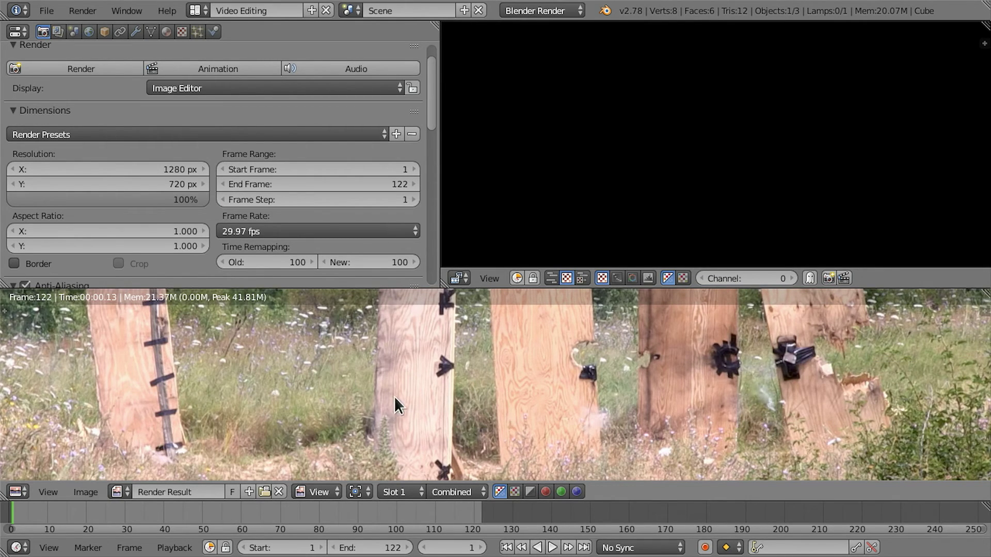
# Step: Delete the upper doorexplosions.mp4 sound strip in the Video Sequence Editor
pyautogui.press('Escape')
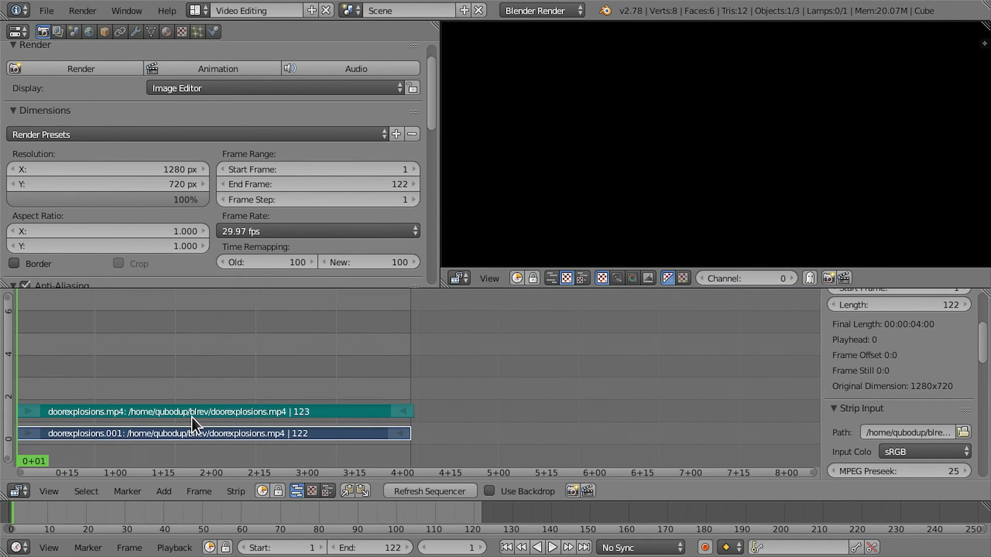
pyautogui.rightClick(165, 407)
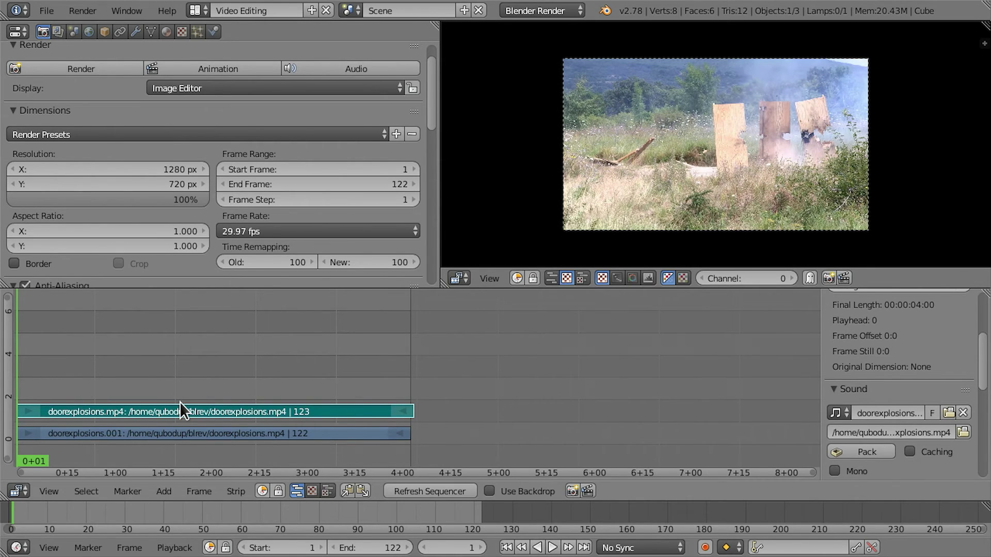
pyautogui.press('x')
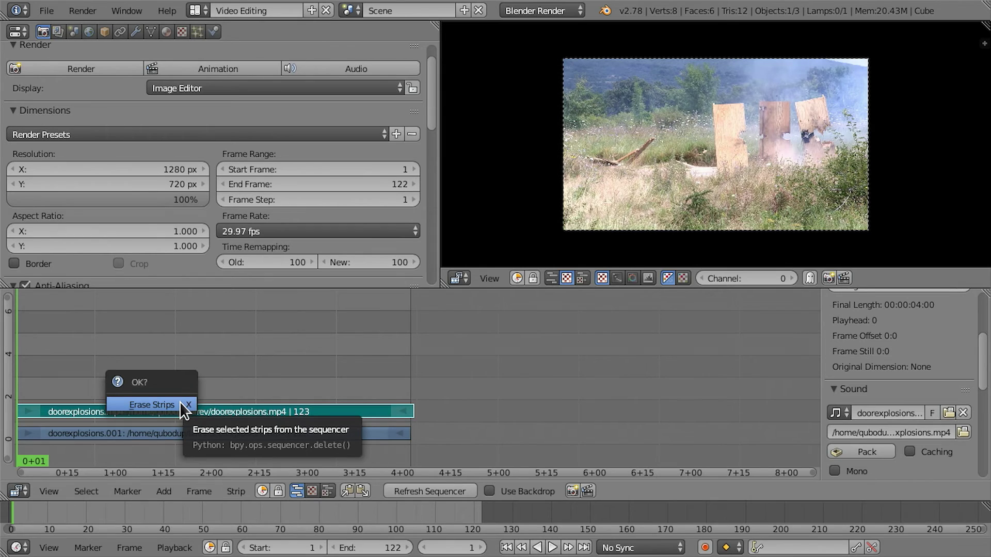
pyautogui.click(180, 402)
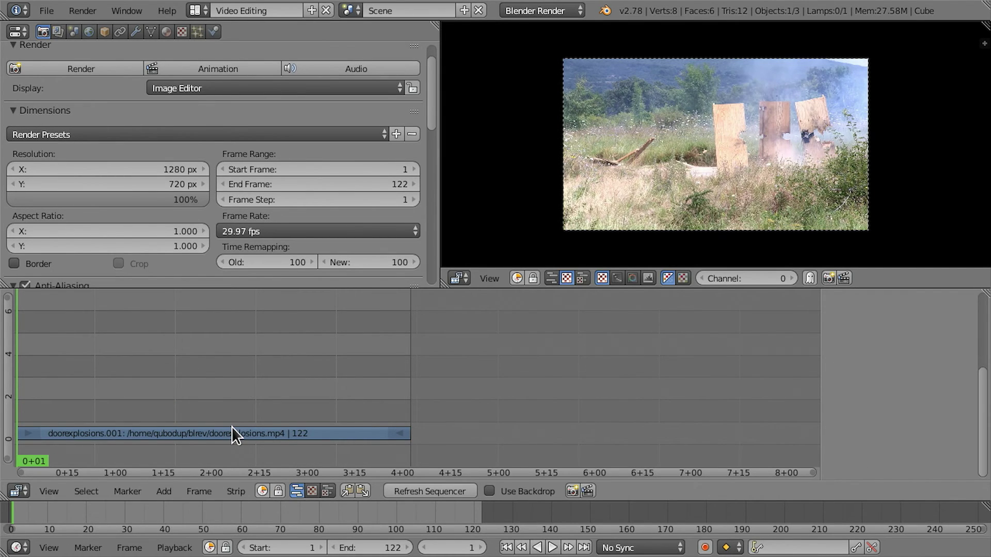
# Step: Add reverseaudio.wav as a 123-frame sound strip above the doorexplosions video strip
pyautogui.click(165, 492)
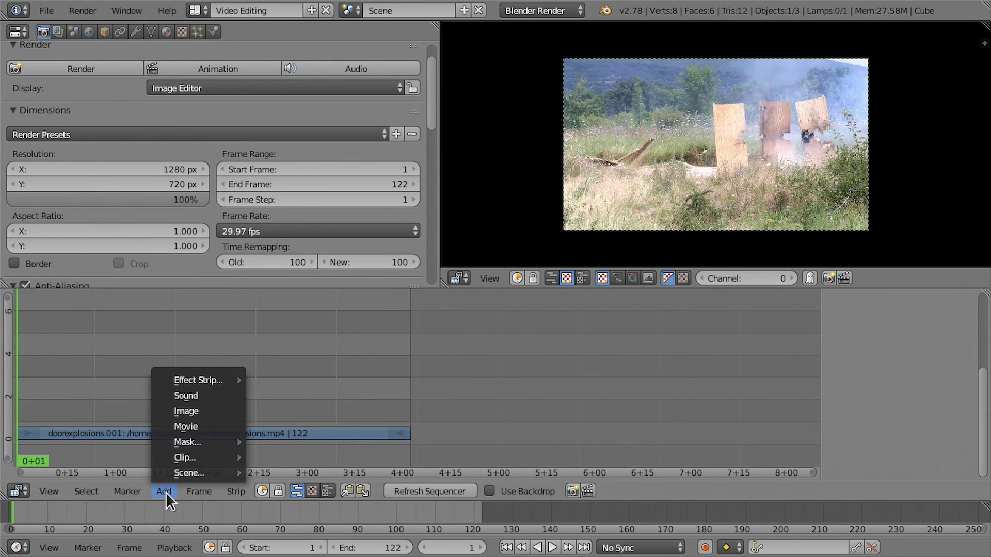
pyautogui.click(200, 396)
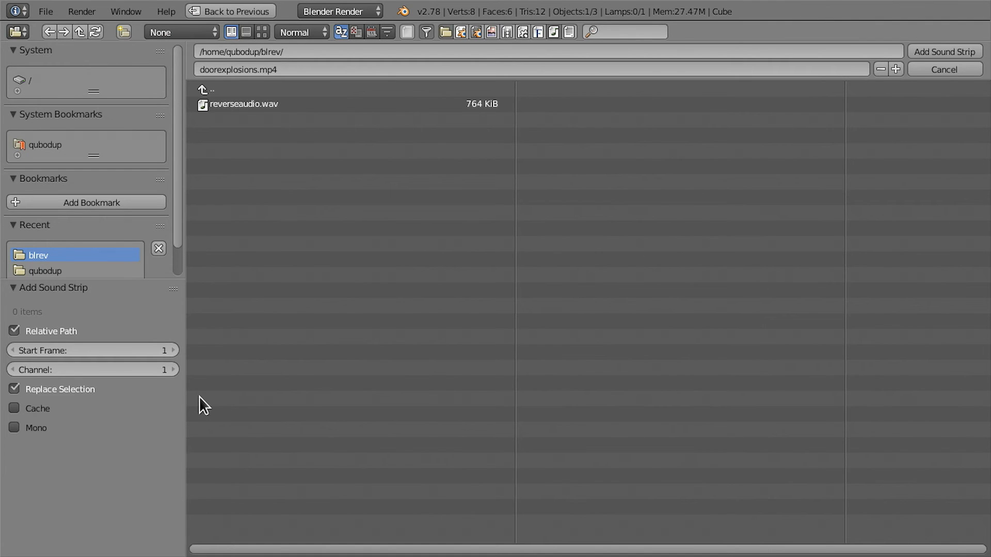
pyautogui.click(265, 104)
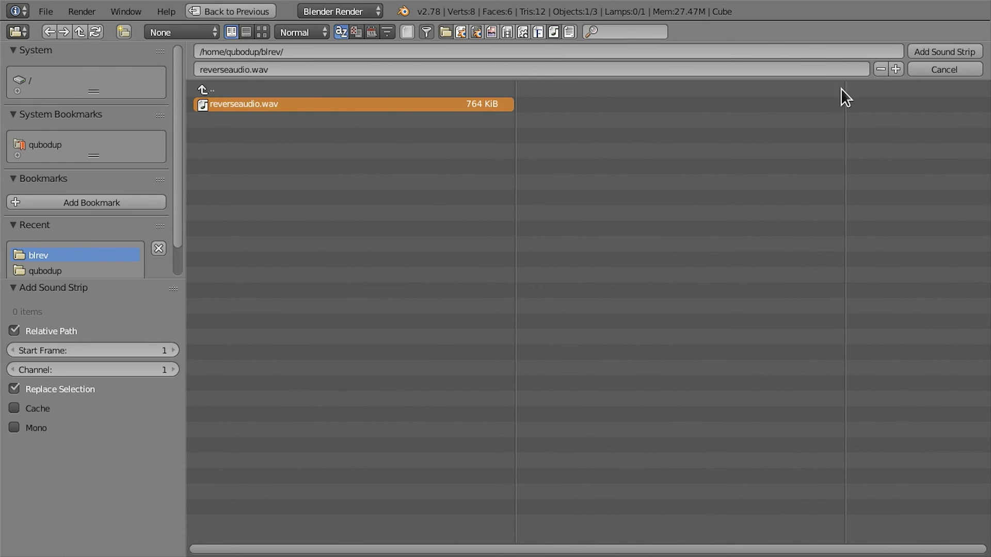
pyautogui.click(954, 51)
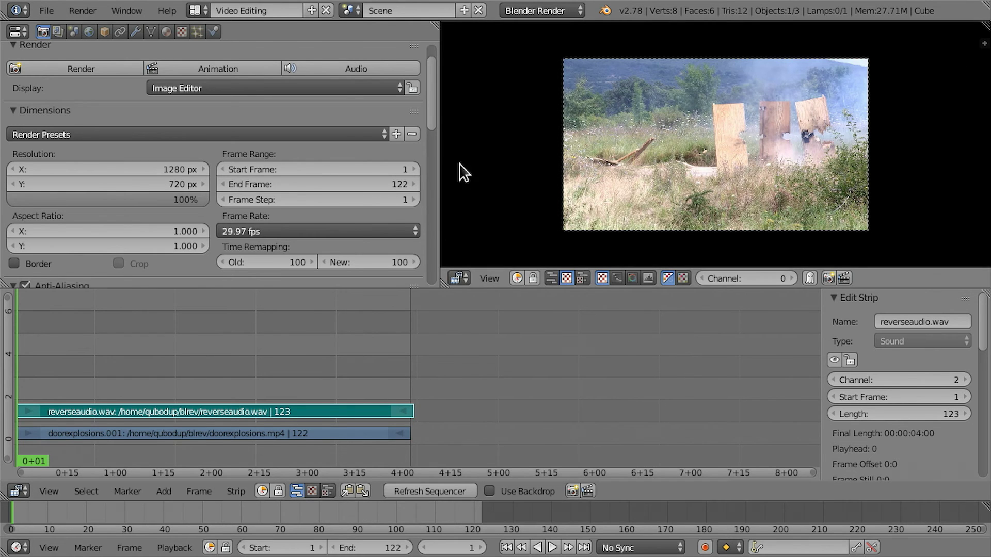
pyautogui.moveTo(434, 95); pyautogui.dragTo(430, 253)
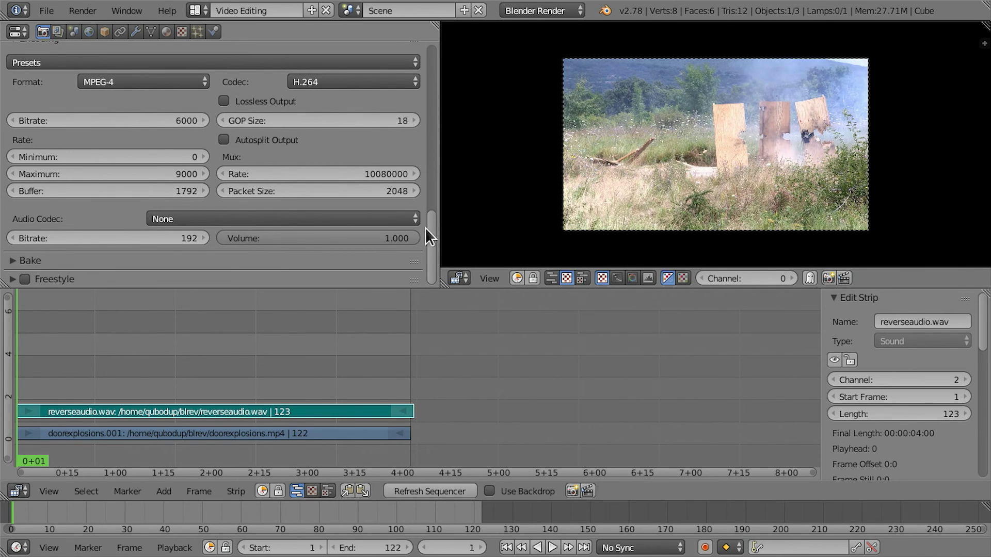
pyautogui.moveTo(430, 223)
pyautogui.mouseDown()
pyautogui.moveTo(430, 210)
pyautogui.moveTo(435, 230)
pyautogui.mouseUp()
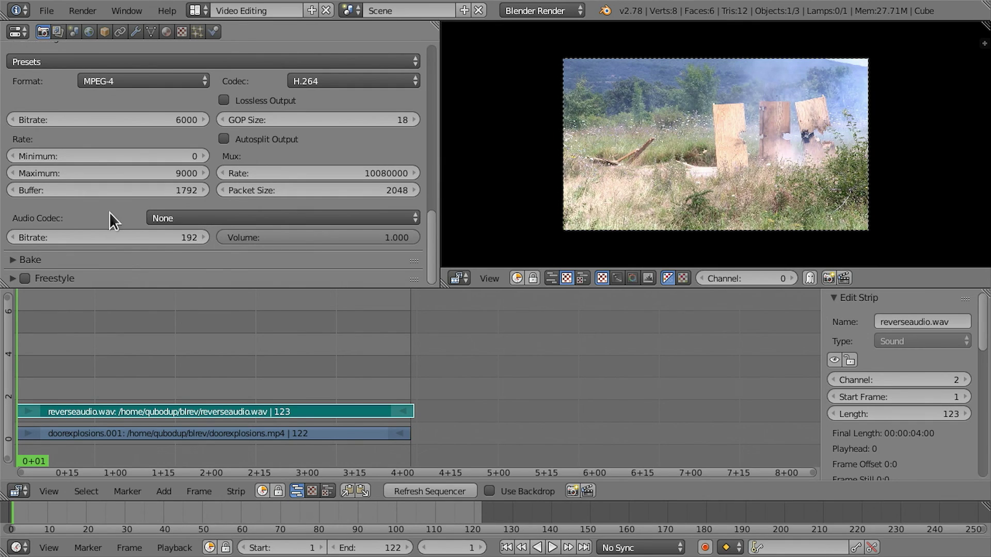
# Step: Set the Encoding audio codec to AAC
pyautogui.click(194, 216)
pyautogui.click(195, 129)
# Step: Render the full animation with the reversed video and reversed audio tracks
pyautogui.moveTo(427, 236); pyautogui.dragTo(409, 25)
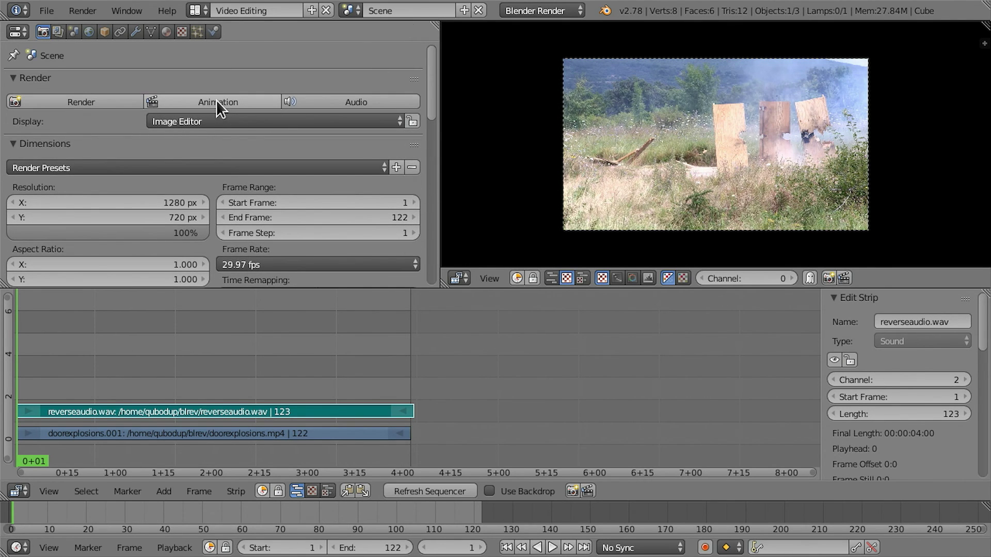
pyautogui.click(216, 100)
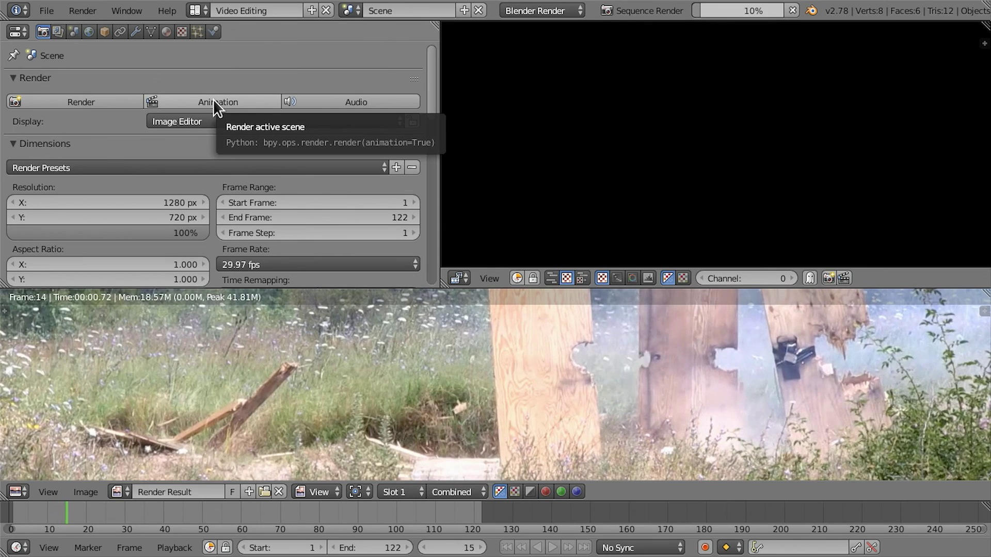